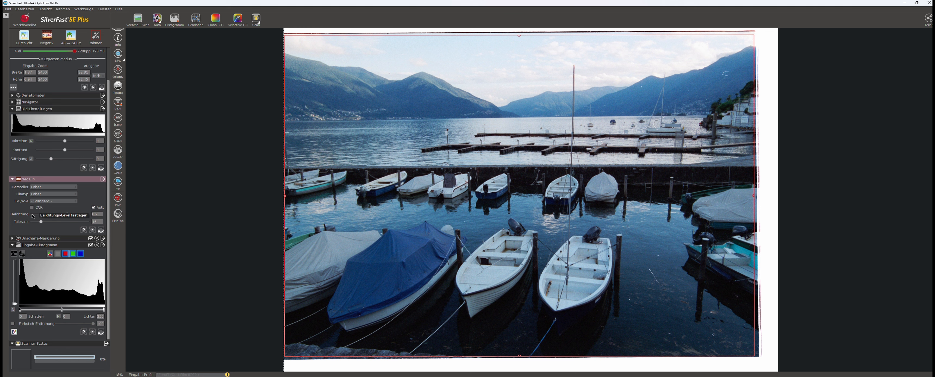
- Turn off automatic exposure for the negative and slightly raise the midtones of the harbour image with the input histogram
click(93, 208)
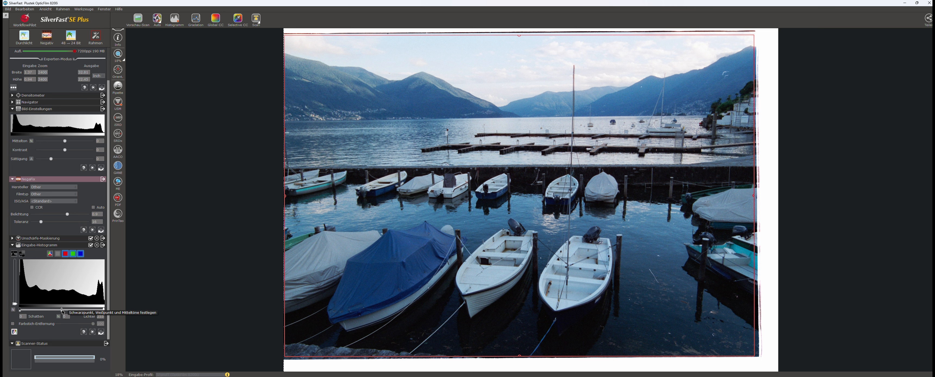
drag(62, 310, 79, 311)
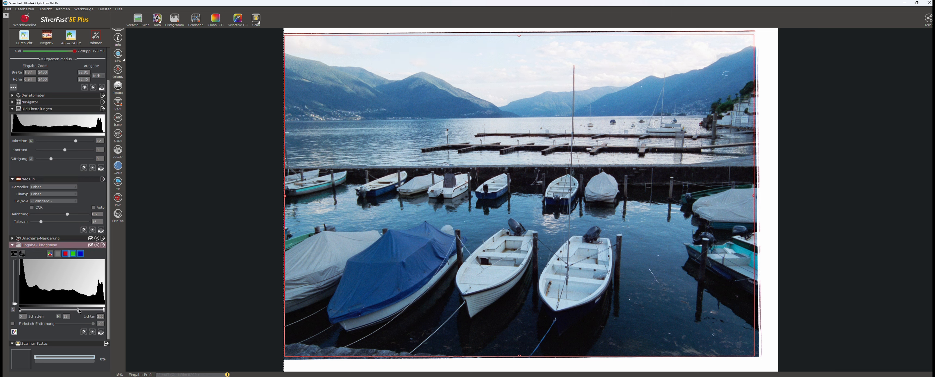
drag(79, 311, 68, 316)
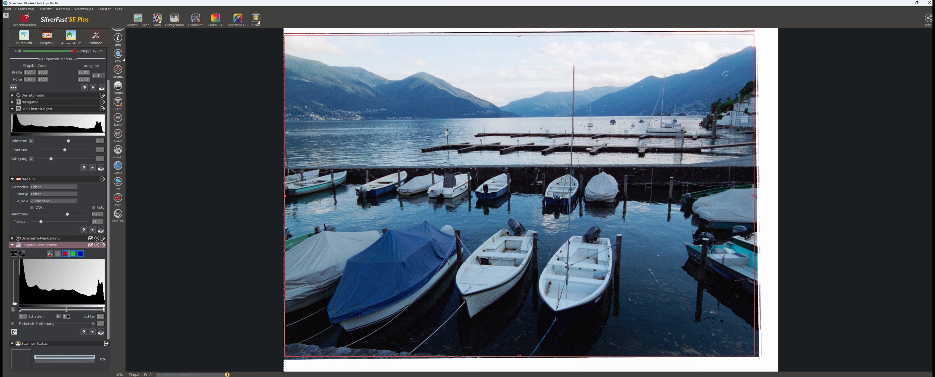
drag(67, 314, 66, 314)
- Reset the global colour correction and shift it slightly towards red and yellow, comparing the image with and without the correction
click(217, 20)
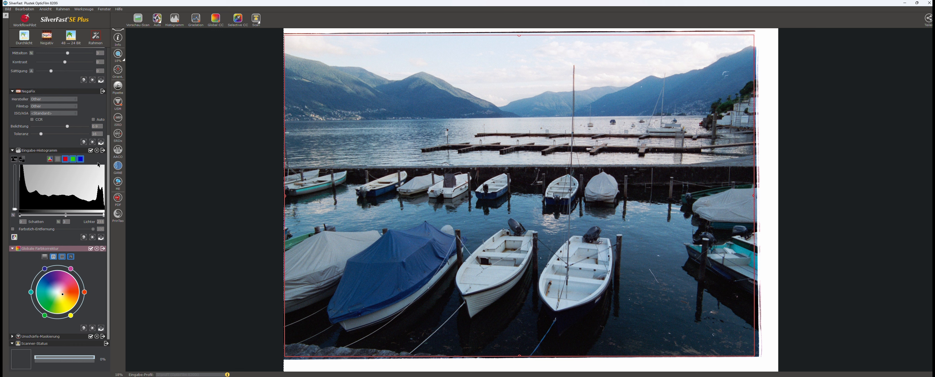
click(102, 329)
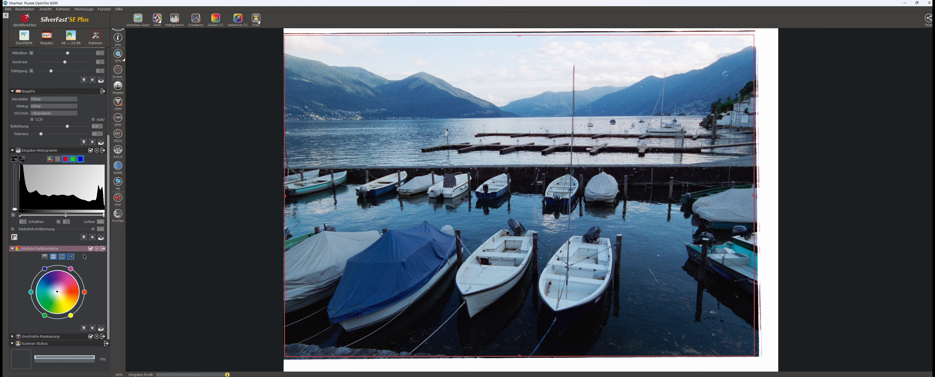
click(84, 293)
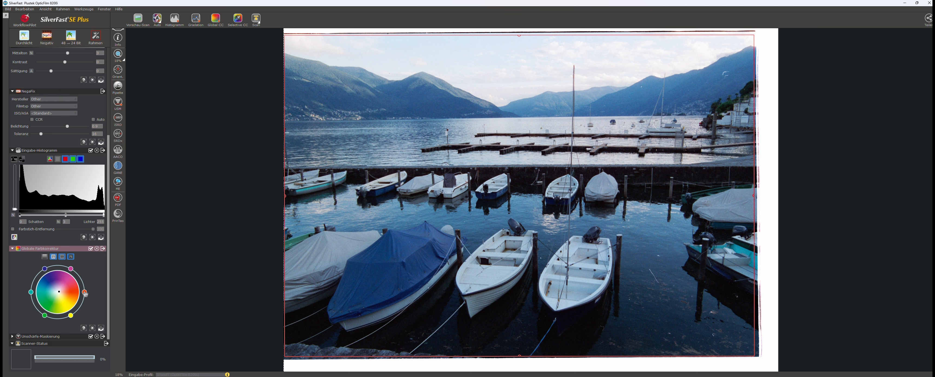
click(72, 316)
click(90, 249)
click(91, 249)
- Set the midtones value in the image settings back to 0
scroll(57, 205, up, 3)
scroll(90, 264, up, 2)
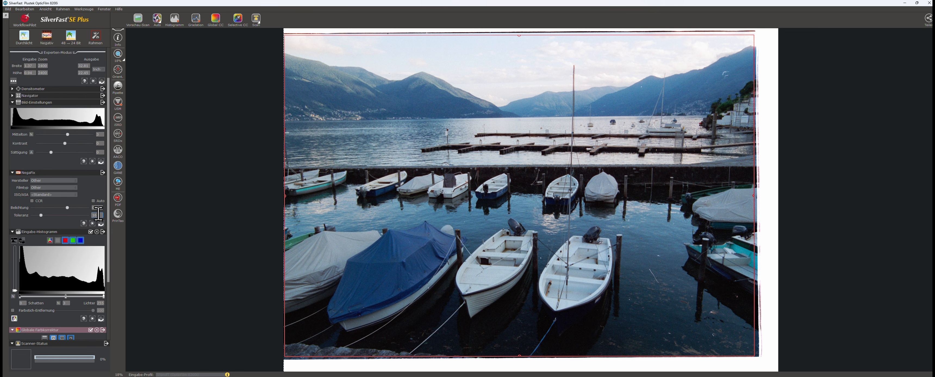
scroll(72, 209, up, 3)
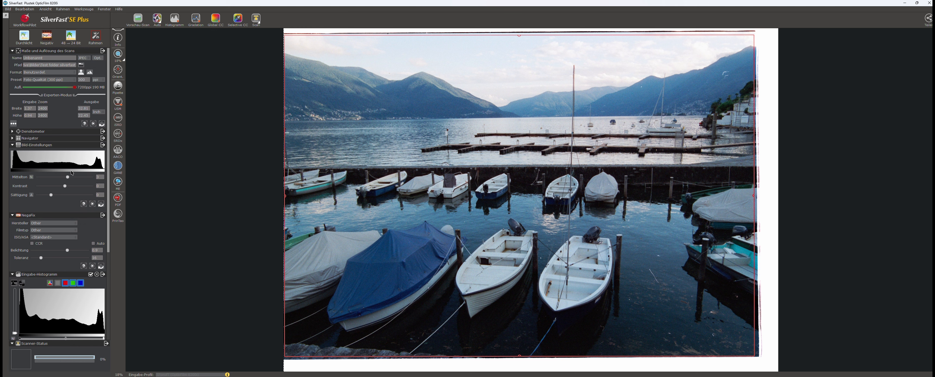
drag(104, 177, 93, 178)
text(0)
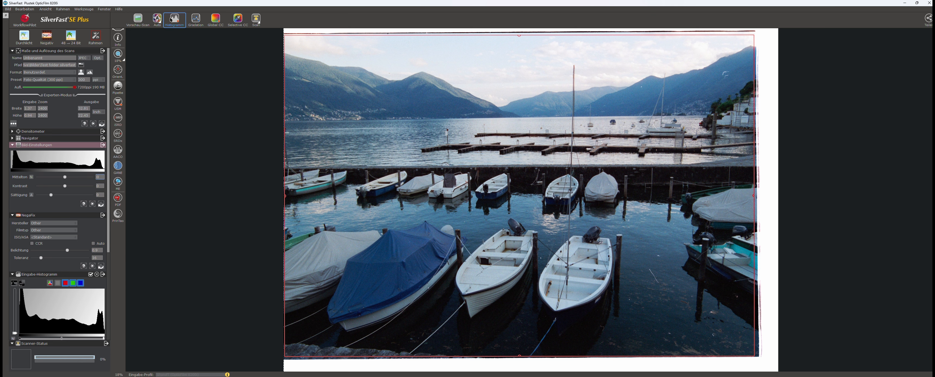
- Scan the framed harbour photo and open the finished Unbenannt.jpg in the image viewer to compare it with the preview
click(260, 25)
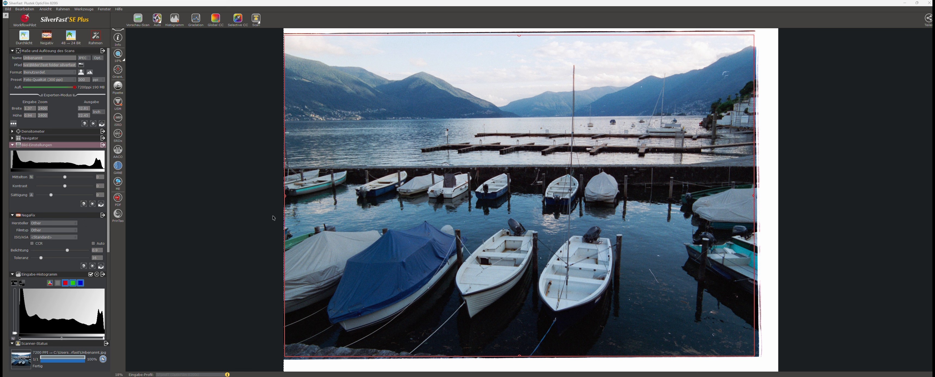
click(102, 360)
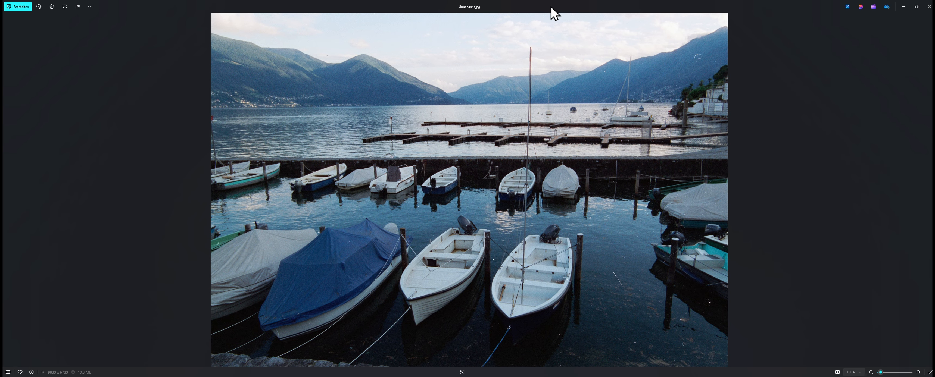
drag(553, 11, 522, 144)
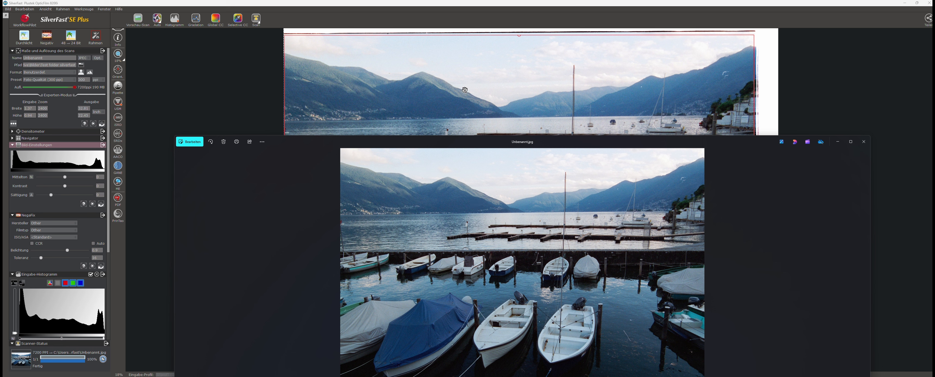
click(300, 6)
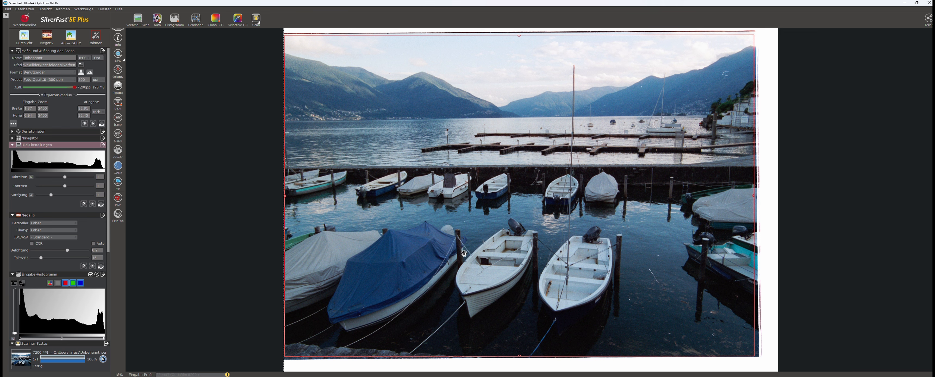
- Switch to the image viewer with Unbenannt.jpg, maximize it and examine the foreground boats and water at high magnification
mouse_move(577, 376)
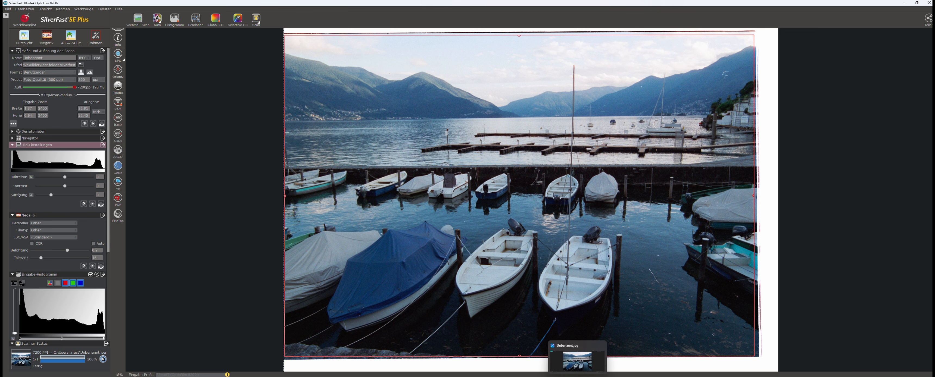
click(577, 361)
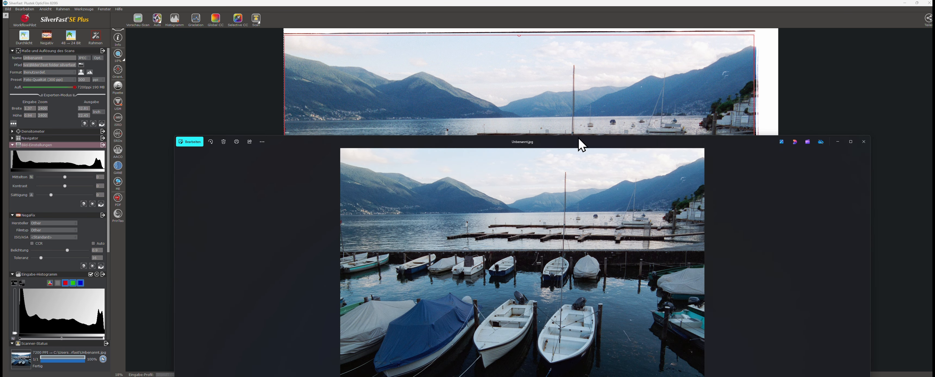
drag(577, 140, 591, 1)
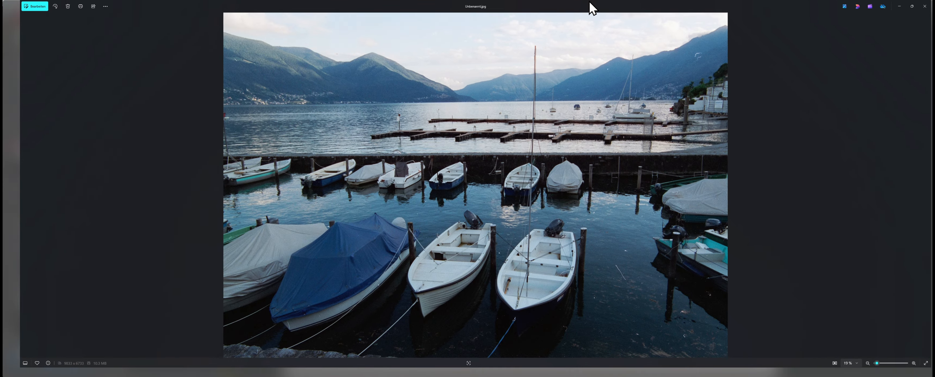
scroll(503, 261, up, 3)
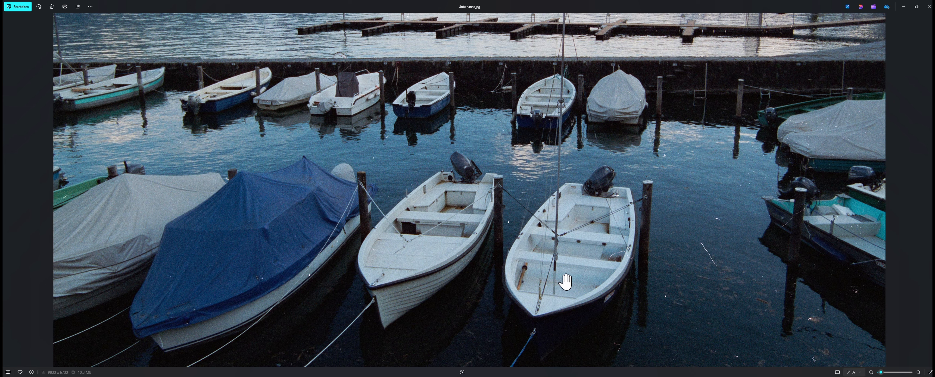
scroll(565, 282, up, 3)
scroll(614, 284, up, 4)
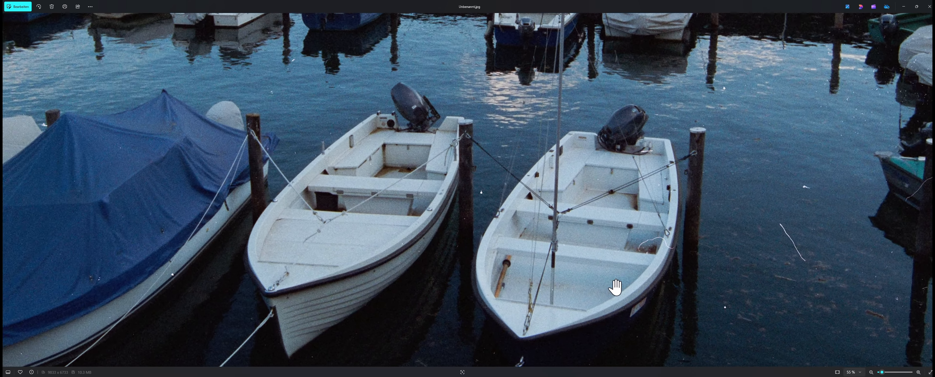
drag(614, 285, 610, 270)
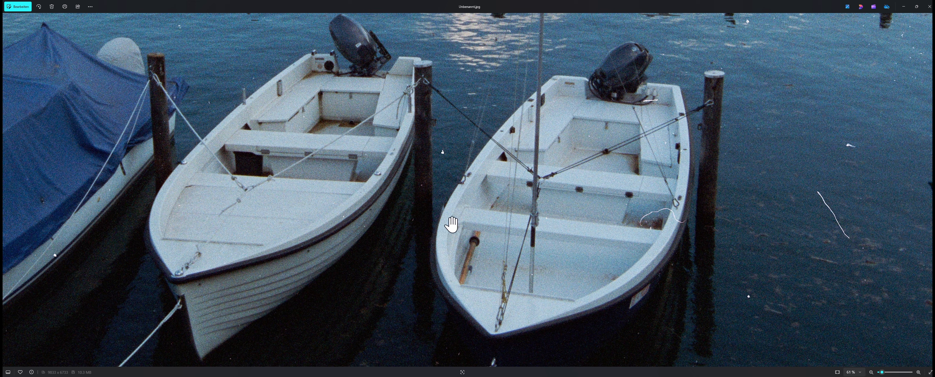
scroll(467, 218, down, 5)
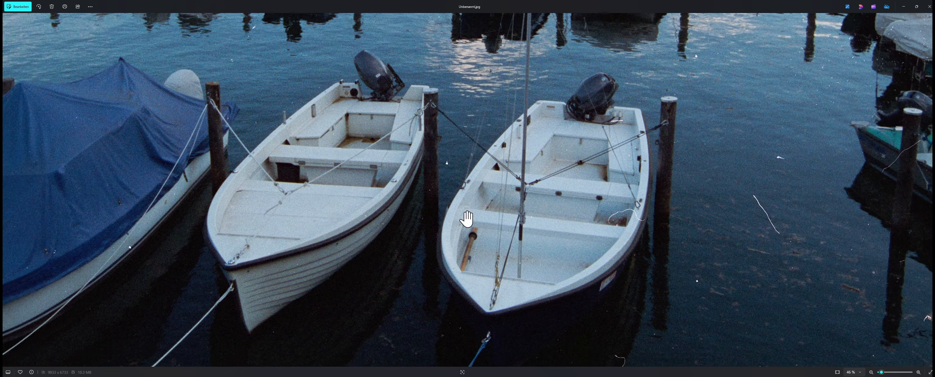
scroll(467, 219, down, 3)
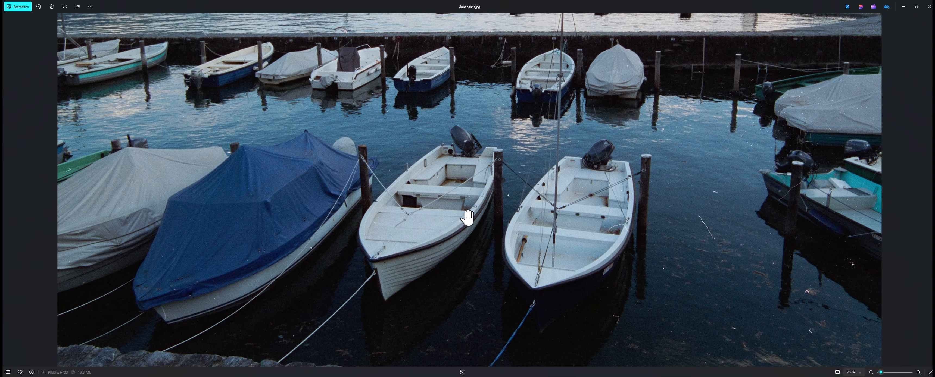
scroll(470, 214, down, 2)
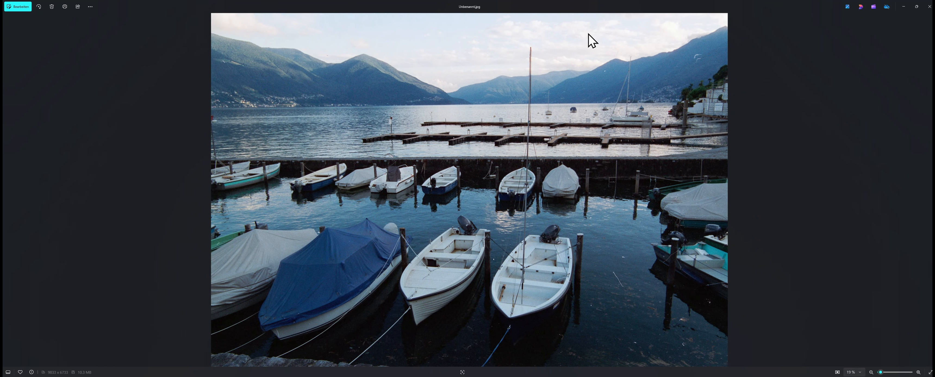
- Examine the jetties, mountains and sky of the scanned harbour photo at up to 100 % magnification
scroll(582, 156, up, 10)
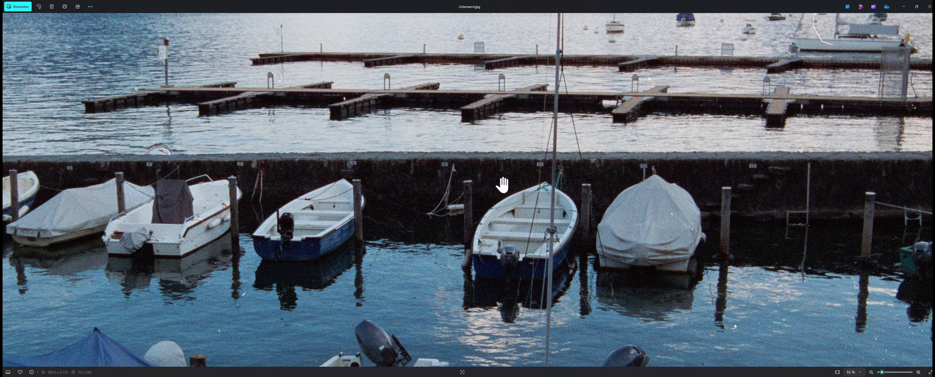
drag(532, 85, 428, 278)
drag(505, 179, 409, 284)
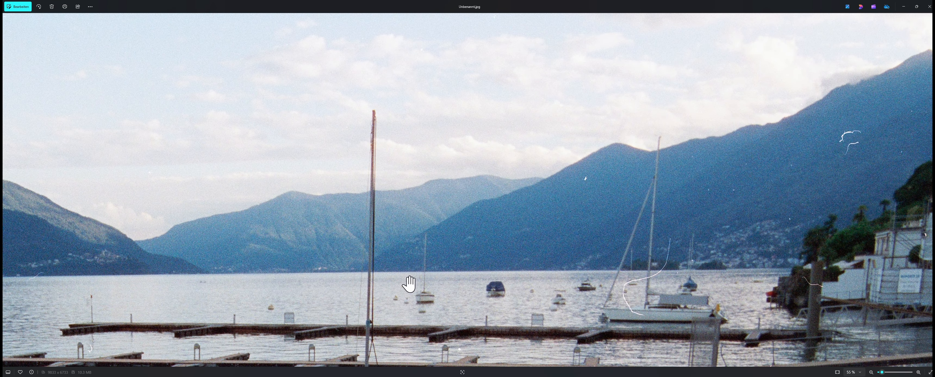
scroll(512, 152, up, 3)
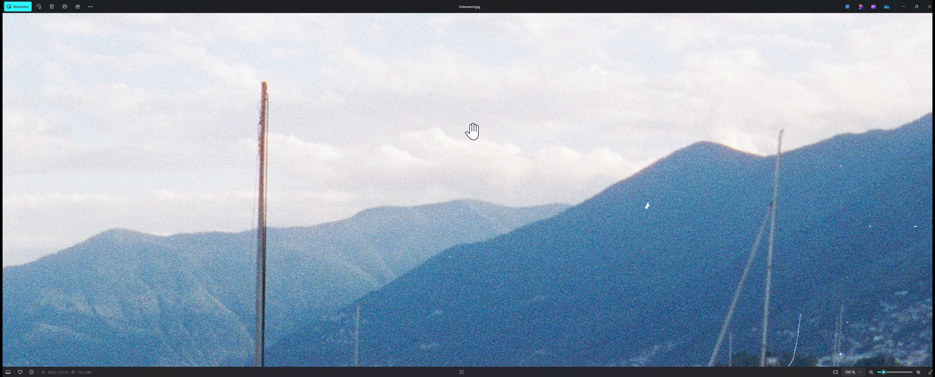
scroll(472, 132, down, 5)
scroll(472, 133, down, 4)
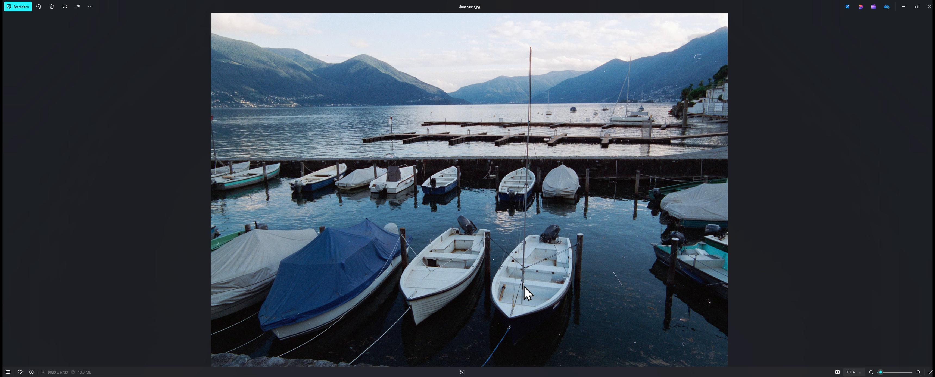
- Turn off the global colour correction in SilverFast for the night photo with the palm trees
mouse_move(577, 376)
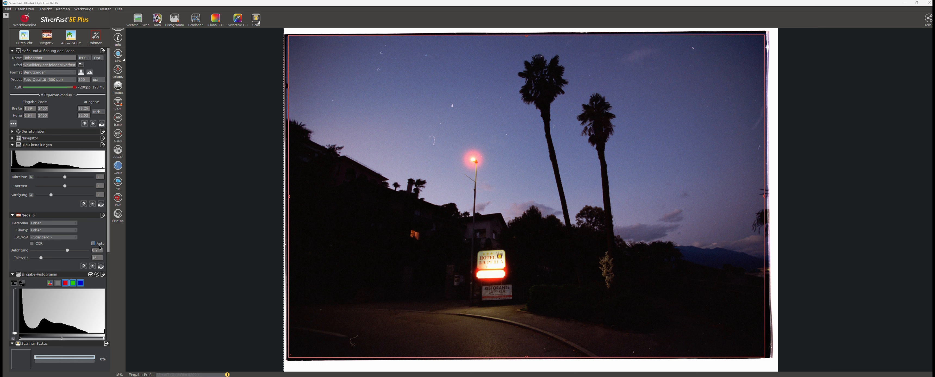
scroll(100, 247, down, 1)
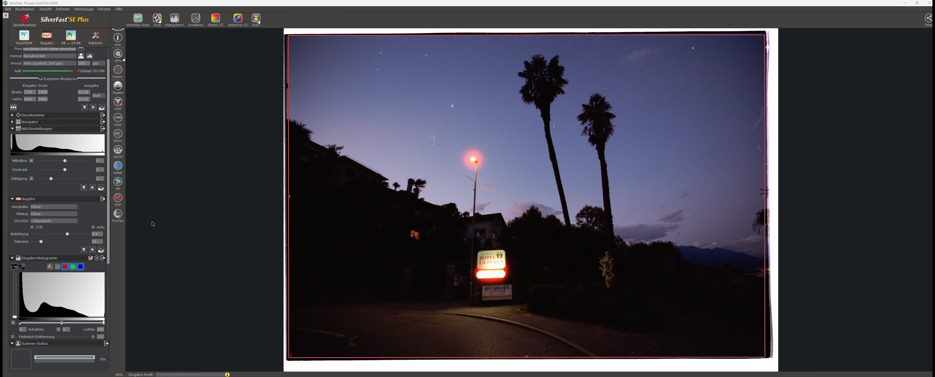
scroll(75, 123, down, 5)
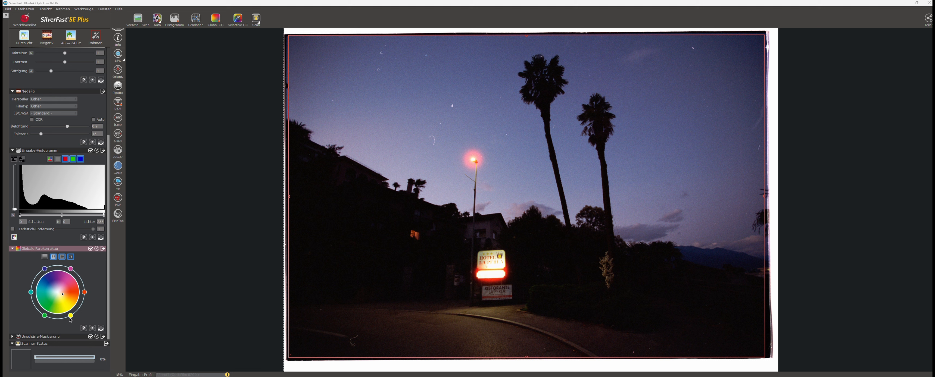
click(91, 249)
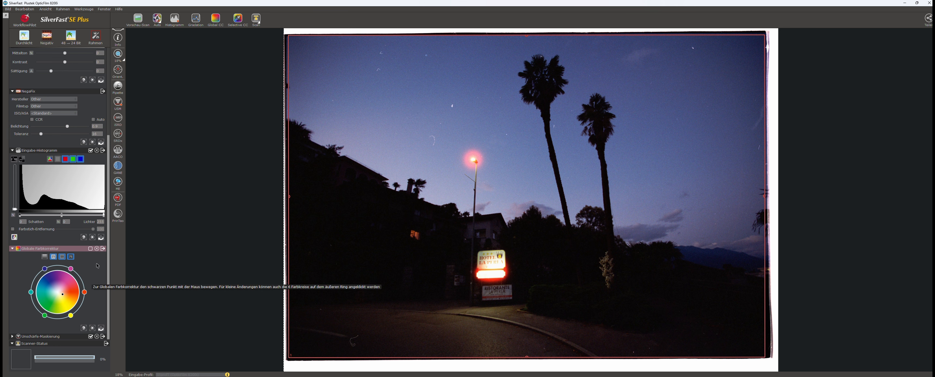
scroll(98, 266, up, 5)
scroll(81, 208, up, 1)
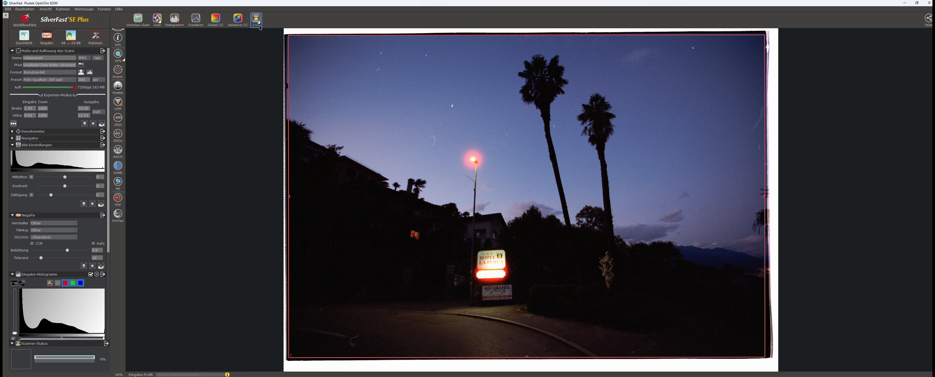
- Scan the framed night photo and open the finished Unbenannt (2).jpg in the image viewer beside the preview
click(259, 23)
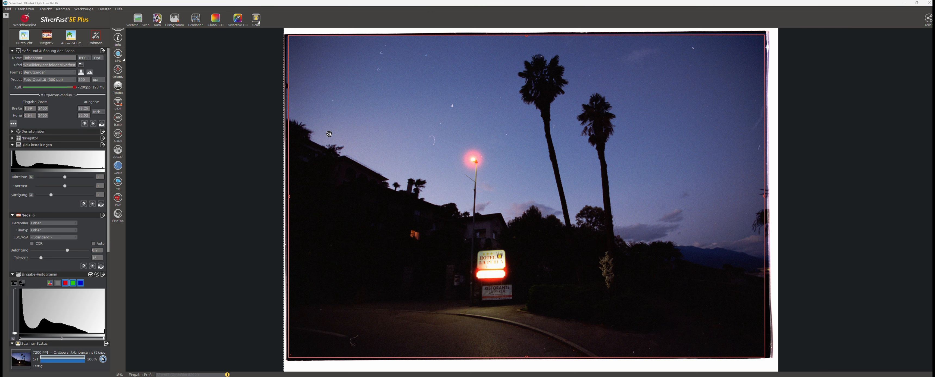
click(103, 359)
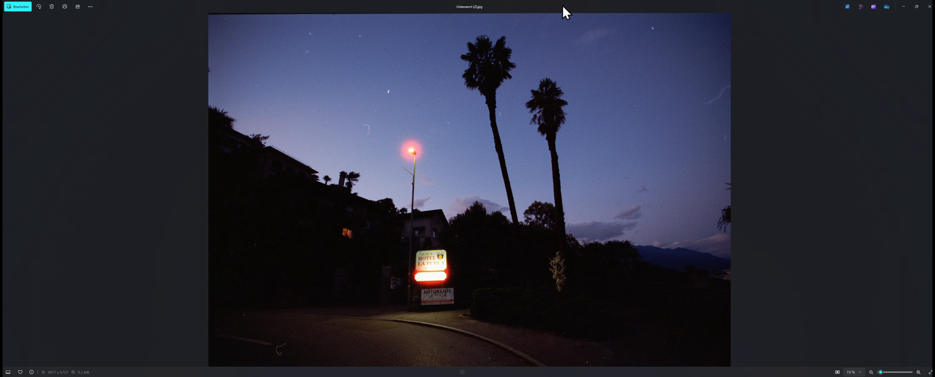
drag(562, 5, 550, 171)
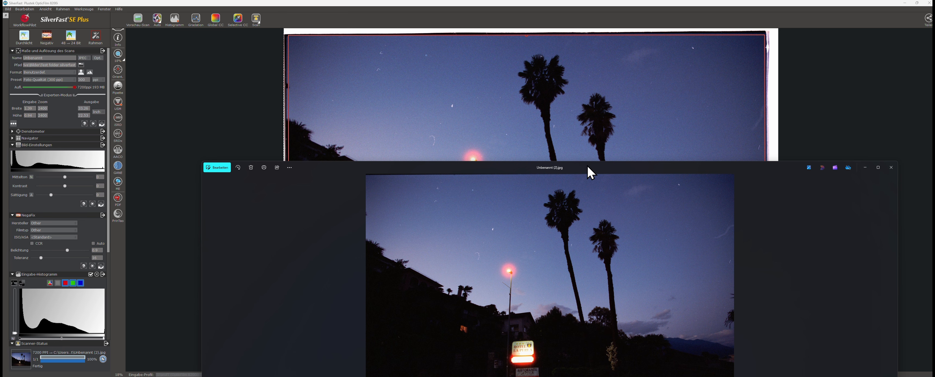
- Maximize the viewer with Unbenannt (2).jpg and examine the palm trees and evening sky at up to 73 % magnification
drag(591, 171, 574, 8)
scroll(450, 122, up, 4)
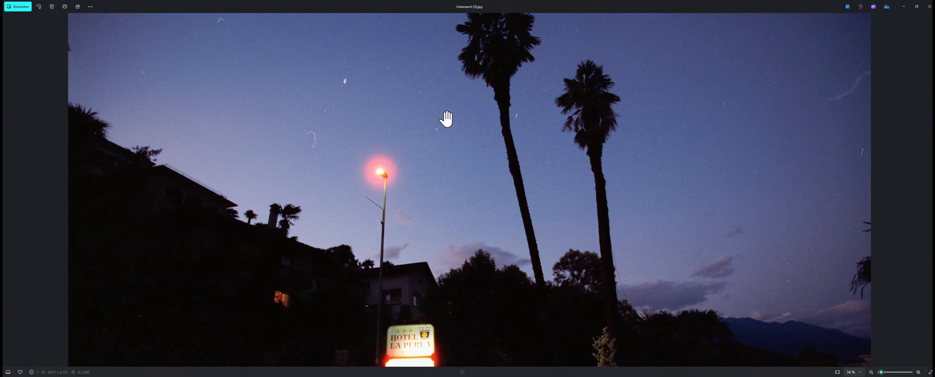
drag(501, 61, 513, 159)
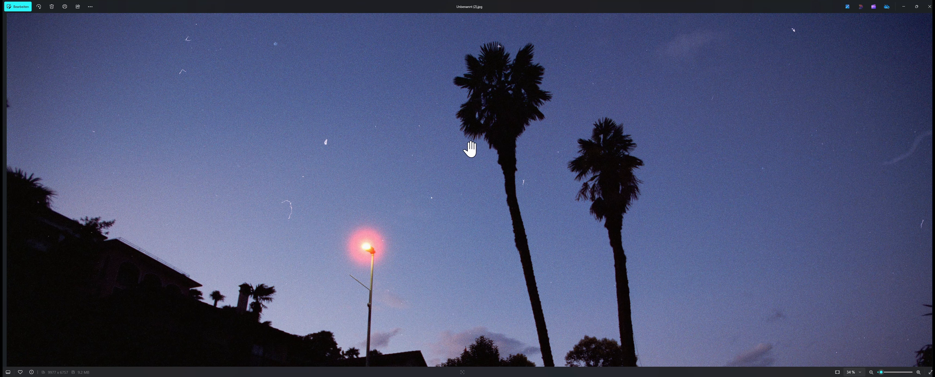
scroll(469, 149, up, 1)
scroll(468, 149, up, 1)
scroll(468, 149, up, 2)
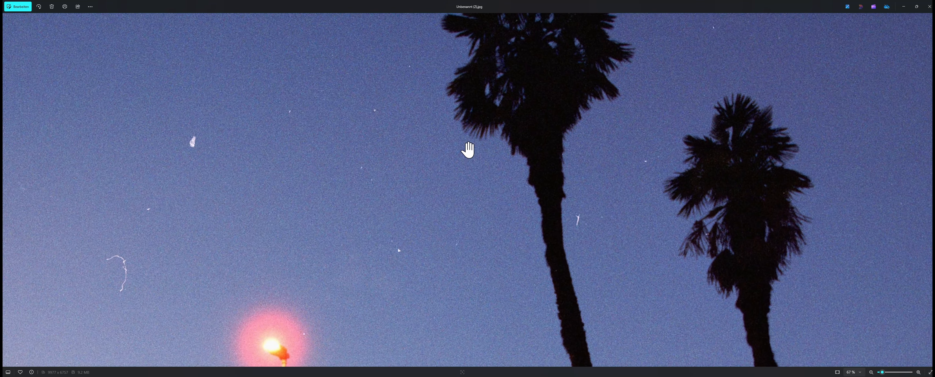
scroll(445, 160, up, 2)
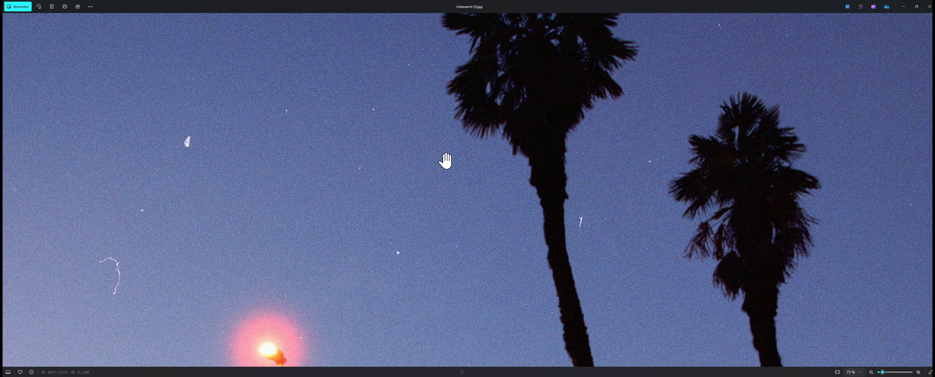
- Examine the grain and dust specks in the sky of the night scan at up to 195 % magnification
drag(323, 194, 394, 158)
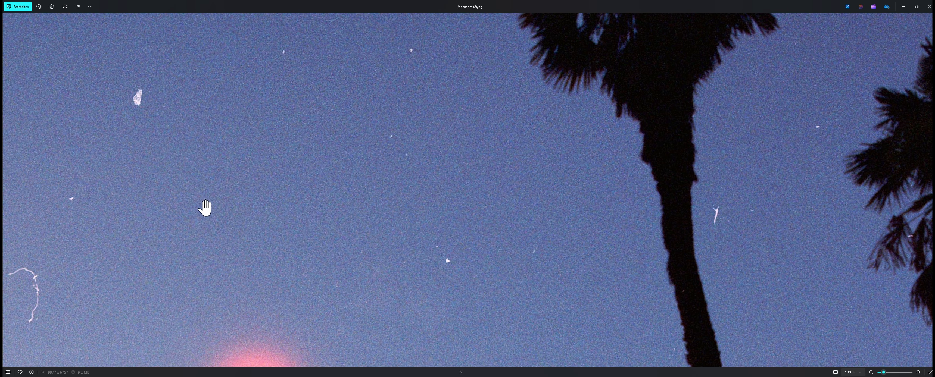
scroll(241, 170, up, 4)
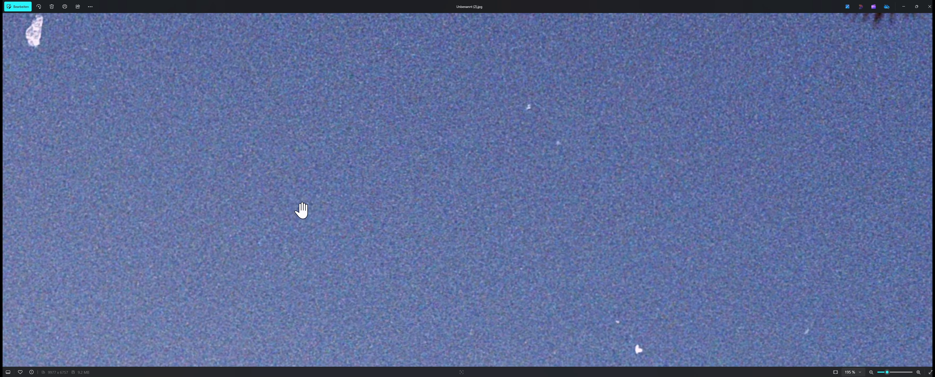
scroll(314, 193, down, 4)
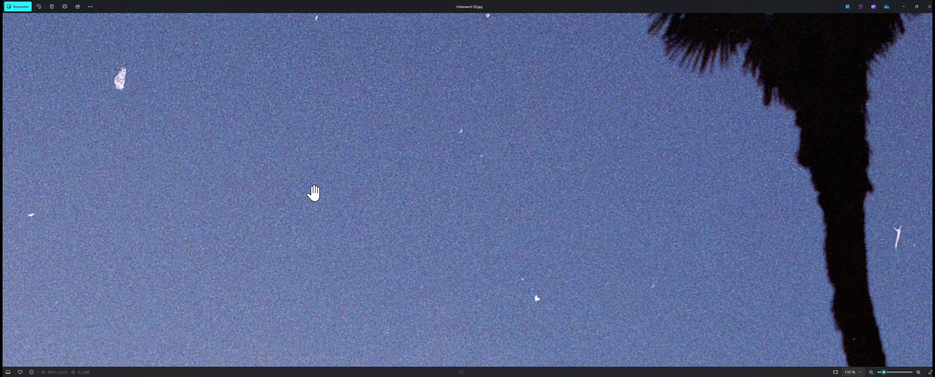
drag(557, 150, 533, 268)
scroll(526, 236, down, 3)
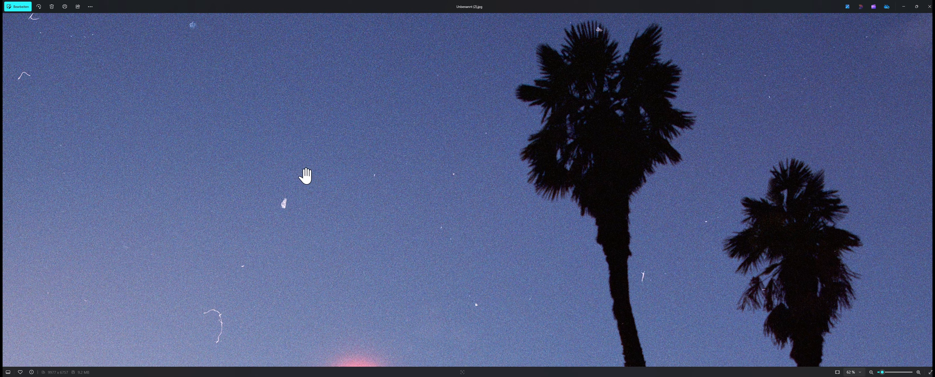
- Examine the street lamp, the dark roofline and the shrub branches above it at very high magnification
drag(305, 176, 661, 171)
drag(272, 181, 444, 97)
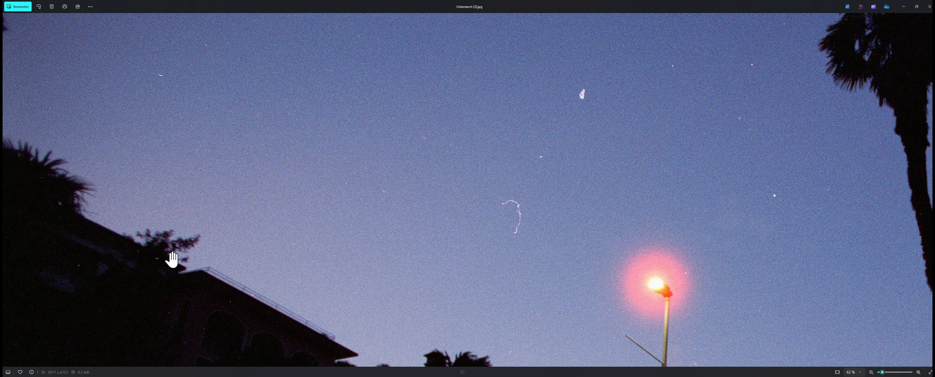
scroll(133, 240, up, 2)
scroll(133, 240, up, 5)
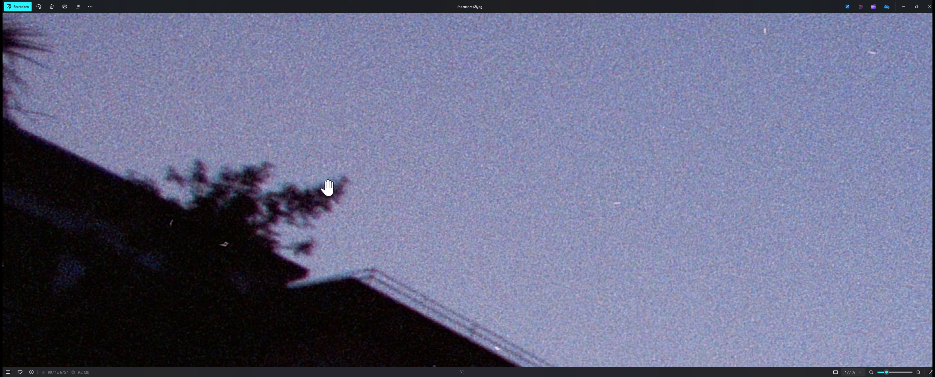
scroll(287, 189, up, 6)
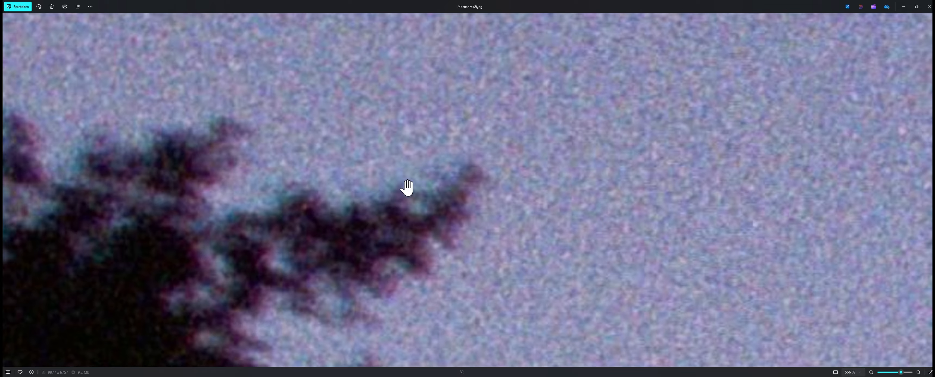
scroll(392, 195, down, 6)
scroll(391, 197, down, 4)
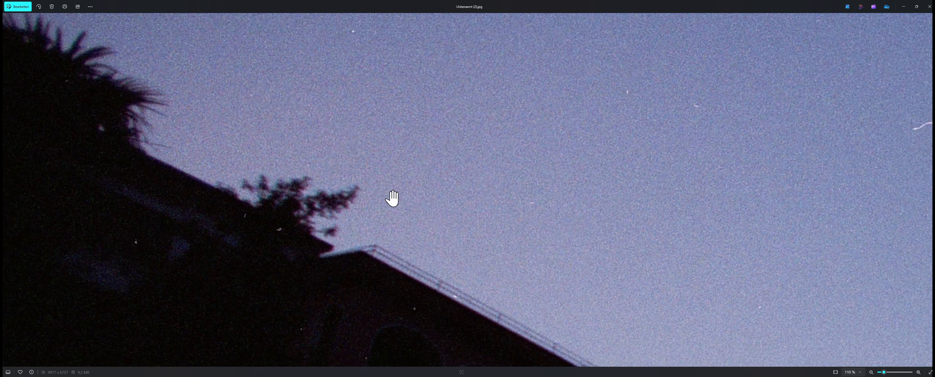
- View the whole night scan, inspect the tall palm's crown at 100 %, and restore the viewer window for a side-by-side comparison
scroll(392, 198, down, 5)
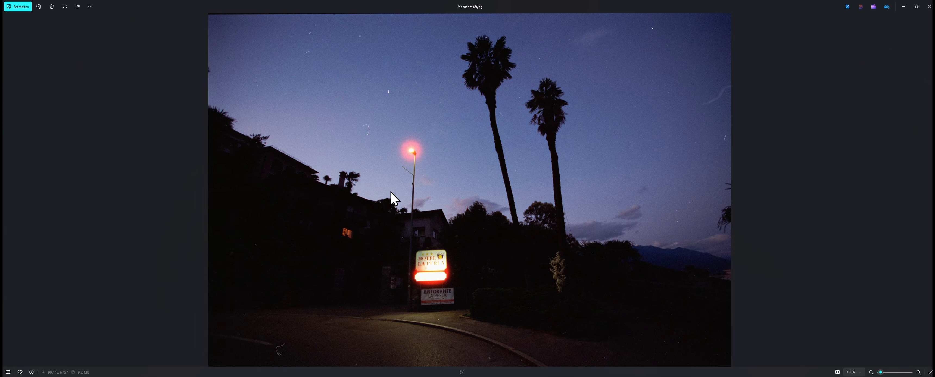
scroll(487, 34, up, 8)
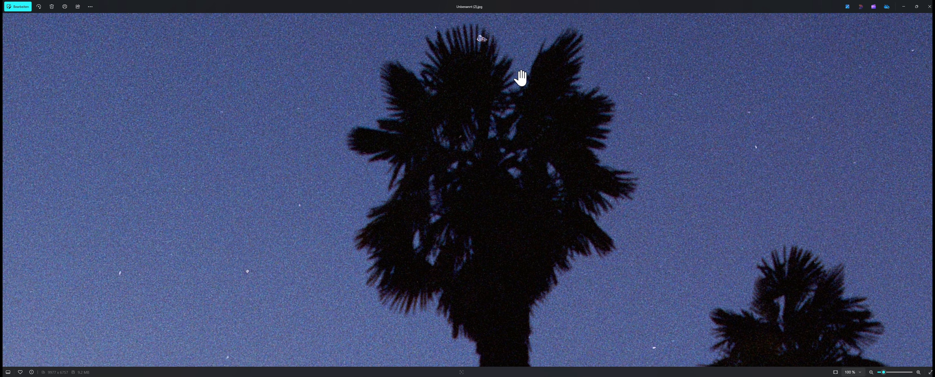
double_click(438, 10)
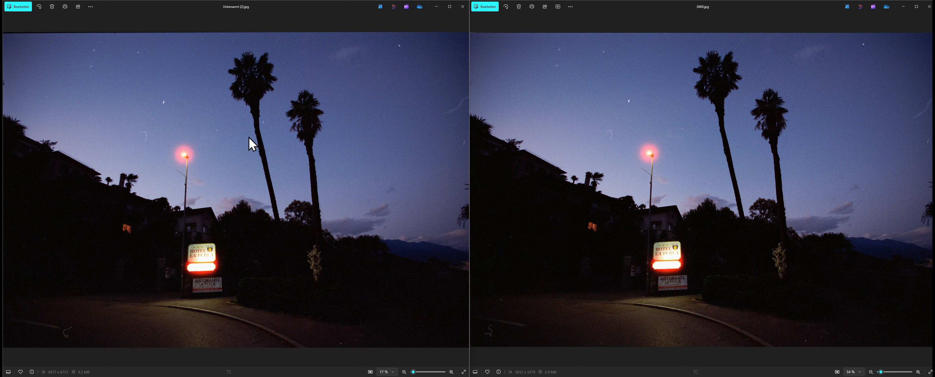
- Examine the sky grain between the lamp and the palm in Unbenannt (2).jpg at 121 % magnification
scroll(225, 117, up, 2)
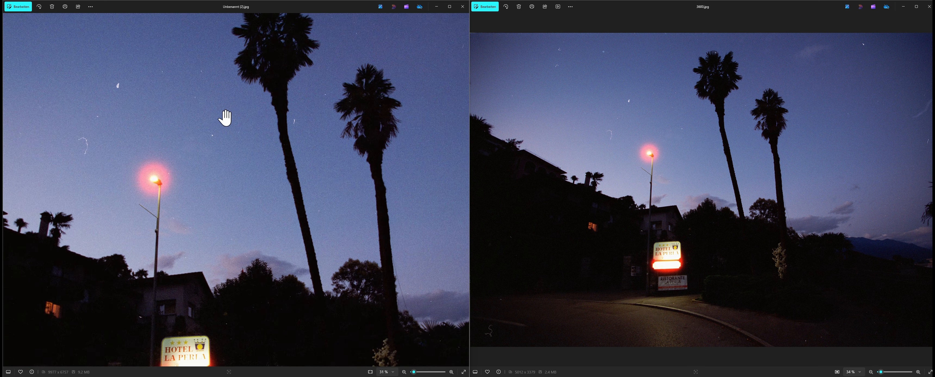
scroll(225, 117, up, 5)
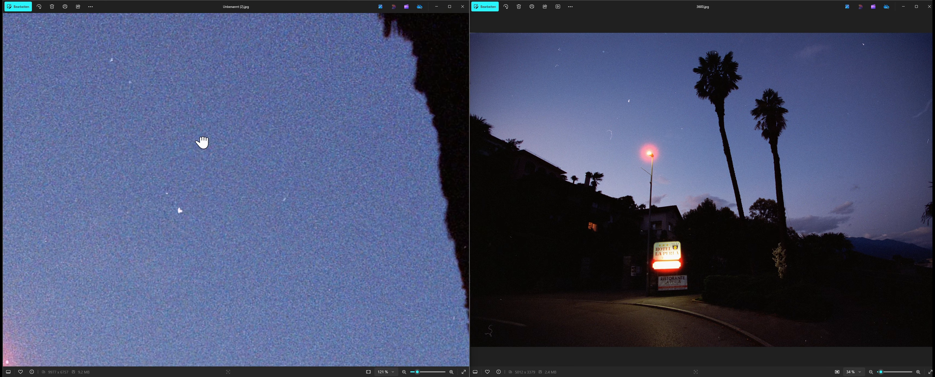
drag(202, 142, 248, 148)
- Enlarge the comparison scan to 505 % and align its heart-shaped dust speck for comparison with Unbenannt (2).jpg
scroll(692, 125, up, 3)
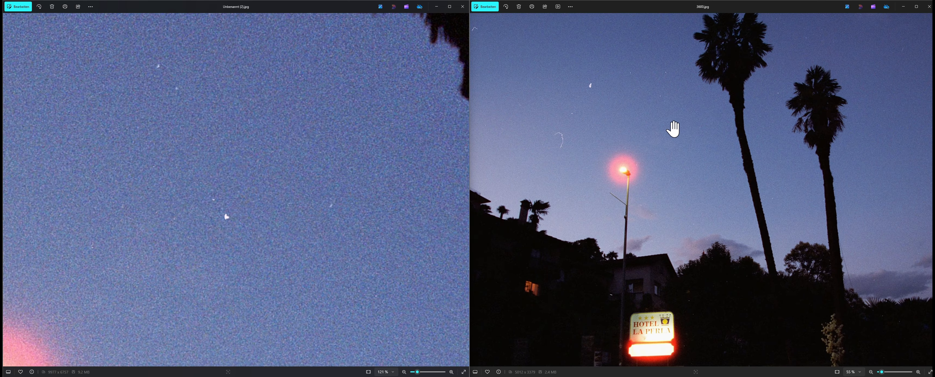
scroll(673, 129, up, 6)
scroll(626, 168, up, 5)
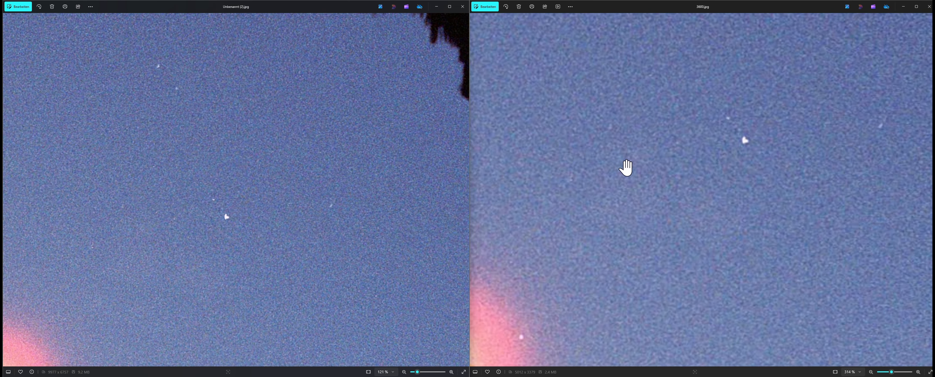
scroll(626, 168, up, 3)
drag(626, 168, 634, 169)
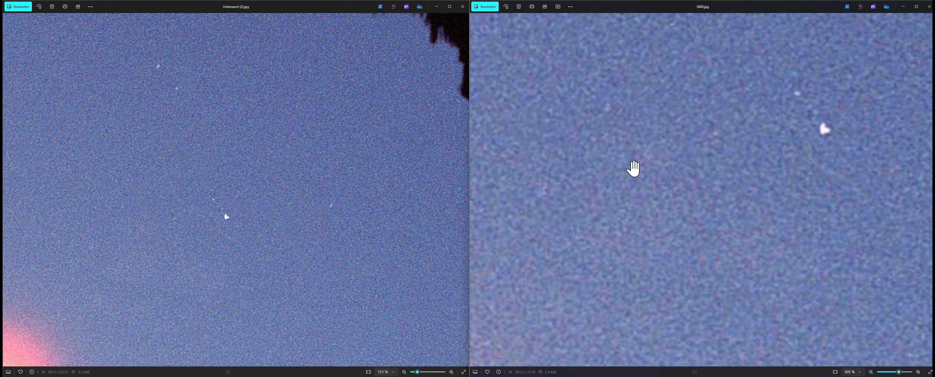
drag(633, 168, 511, 263)
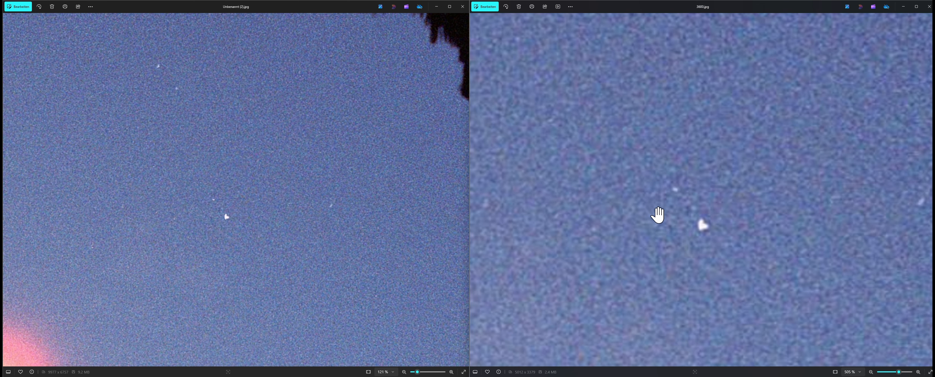
drag(659, 213, 607, 213)
- Enlarge the same heart-shaped speck in Unbenannt (2).jpg to 259 % and compare its grain with the other scan
scroll(300, 229, up, 3)
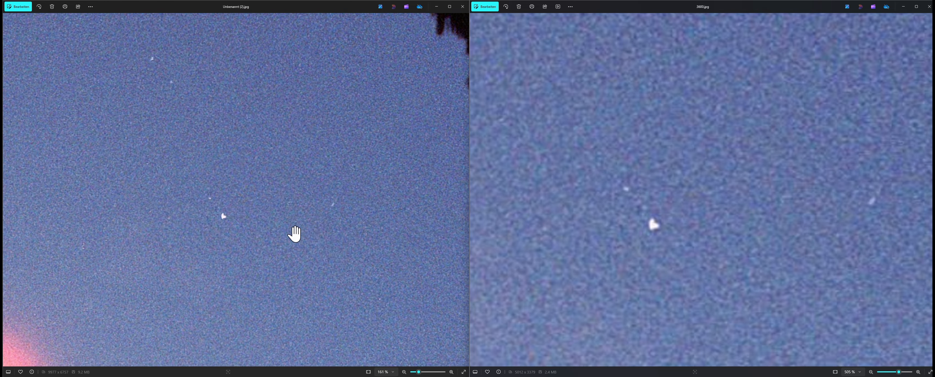
scroll(302, 225, up, 3)
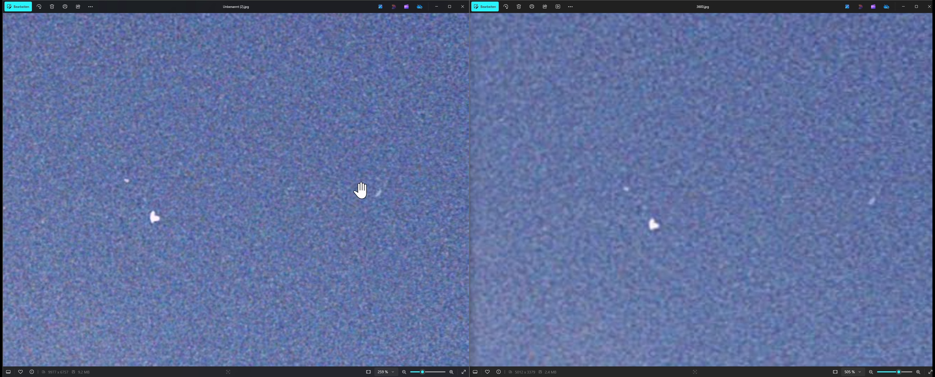
scroll(274, 199, down, 6)
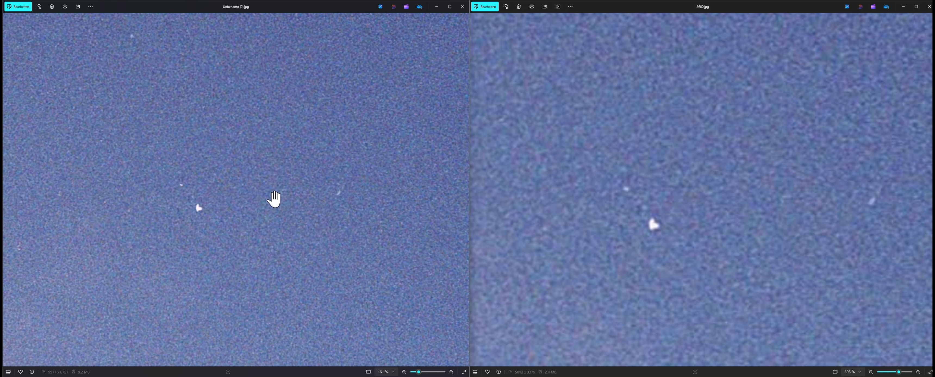
- Compare the lamp, palm trunk and surrounding sky in both night scans at reduced magnification
scroll(661, 171, down, 5)
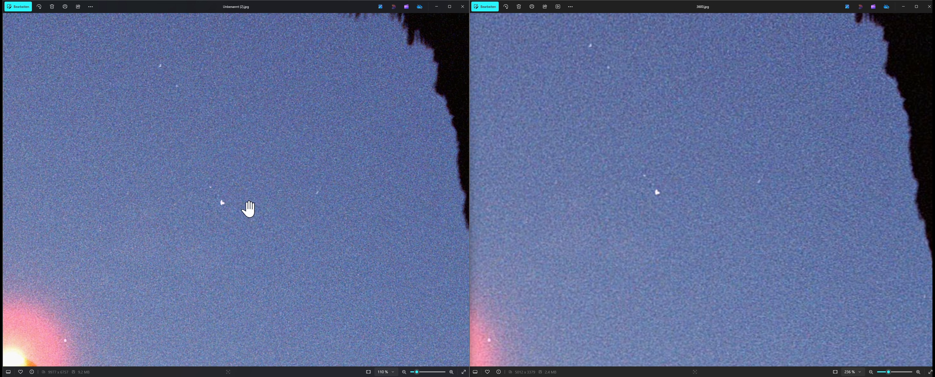
scroll(254, 132, down, 3)
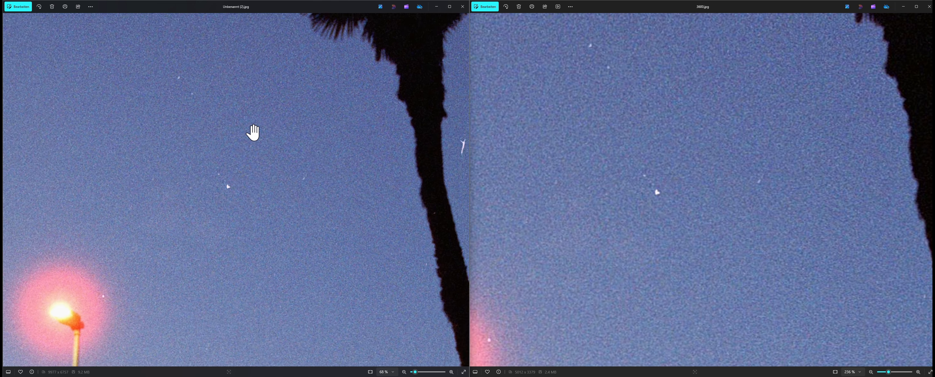
scroll(588, 166, down, 5)
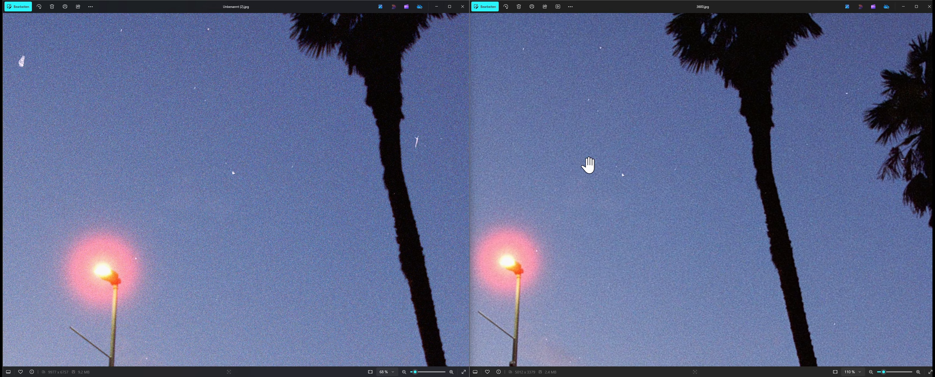
drag(588, 166, 598, 298)
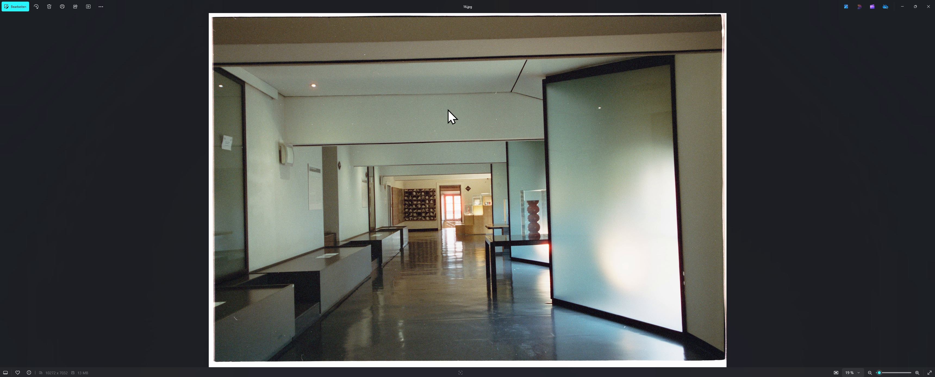
- Open the interior photo with the glass partition for editing and straighten it by 1.7°
click(10, 7)
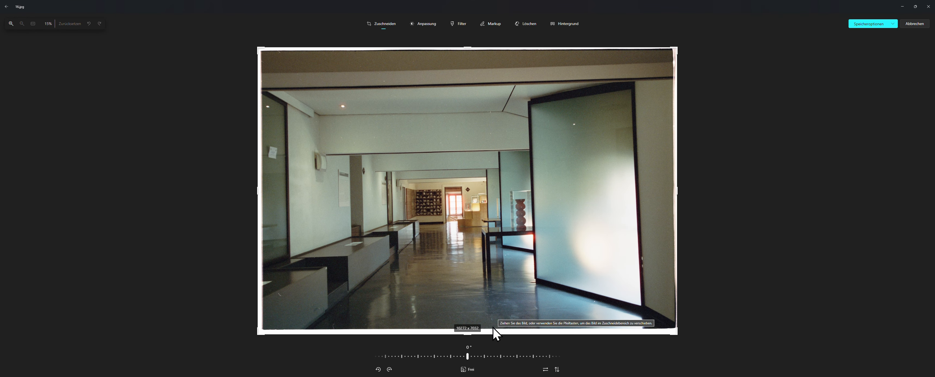
mouse_move(470, 358)
mouse_down()
mouse_move(478, 359)
mouse_move(457, 365)
mouse_up()
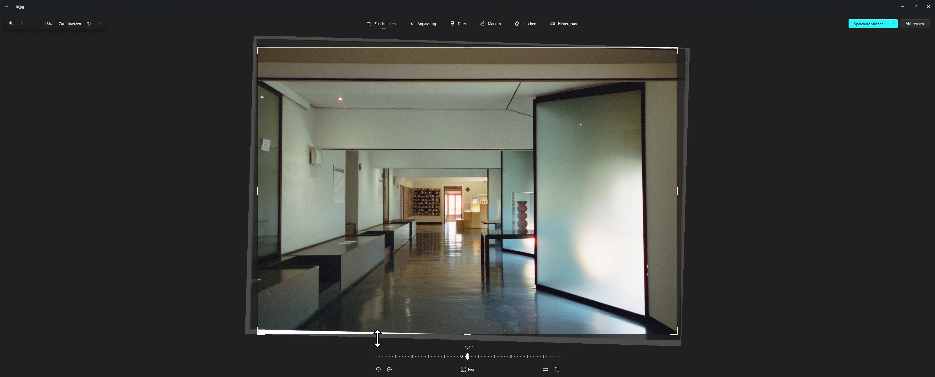
- Crop the interior photo's white border to about 9860 x 6559 pixels and switch back to SilverFast
drag(378, 338, 382, 332)
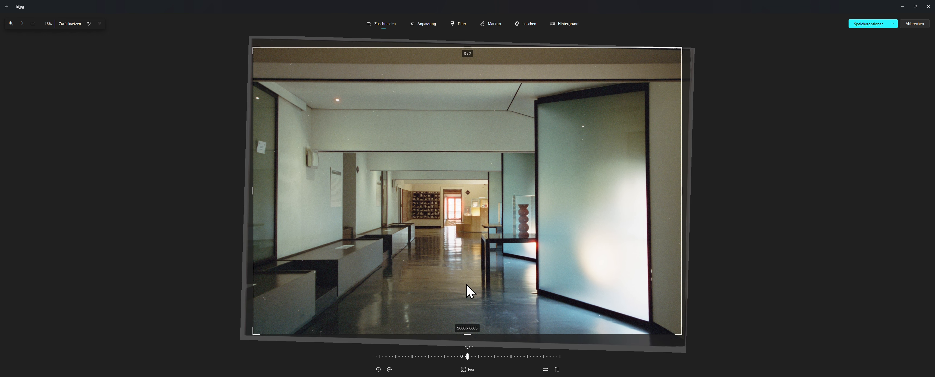
drag(573, 49, 577, 49)
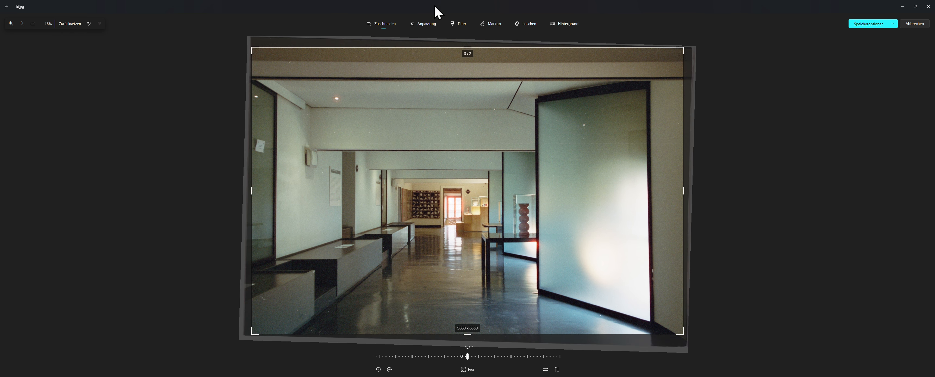
key(alt+Tab)
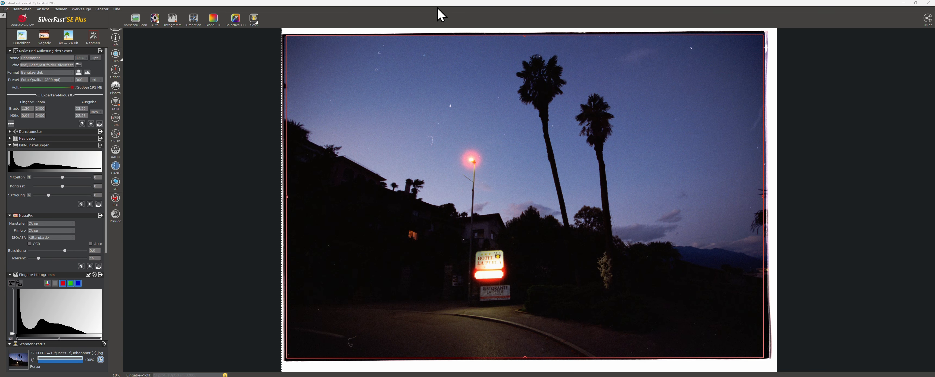